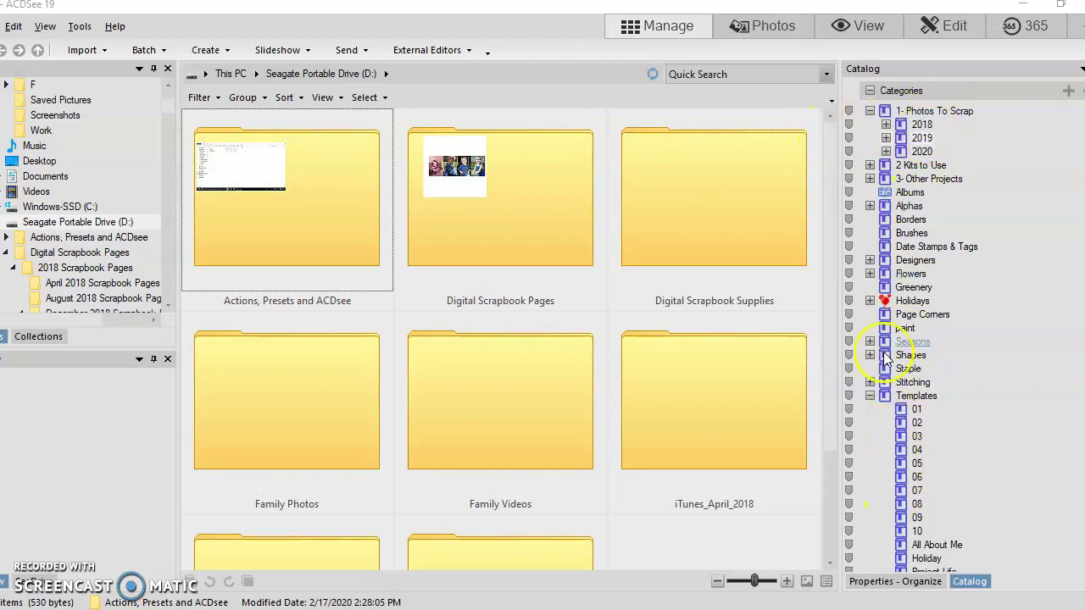
Step: Collapse the Templates category and show the photos of Coloring Eggs under Photos To Scrap, 2020, April 2020
{"action": "left_click", "coordinate": [870, 396]}
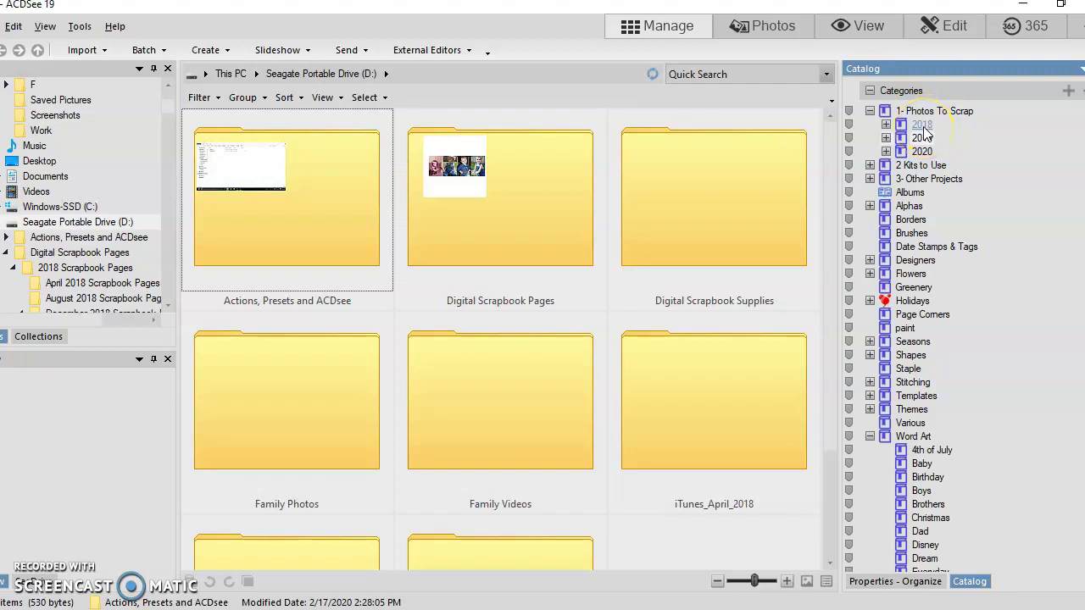
{"action": "left_click", "coordinate": [886, 150]}
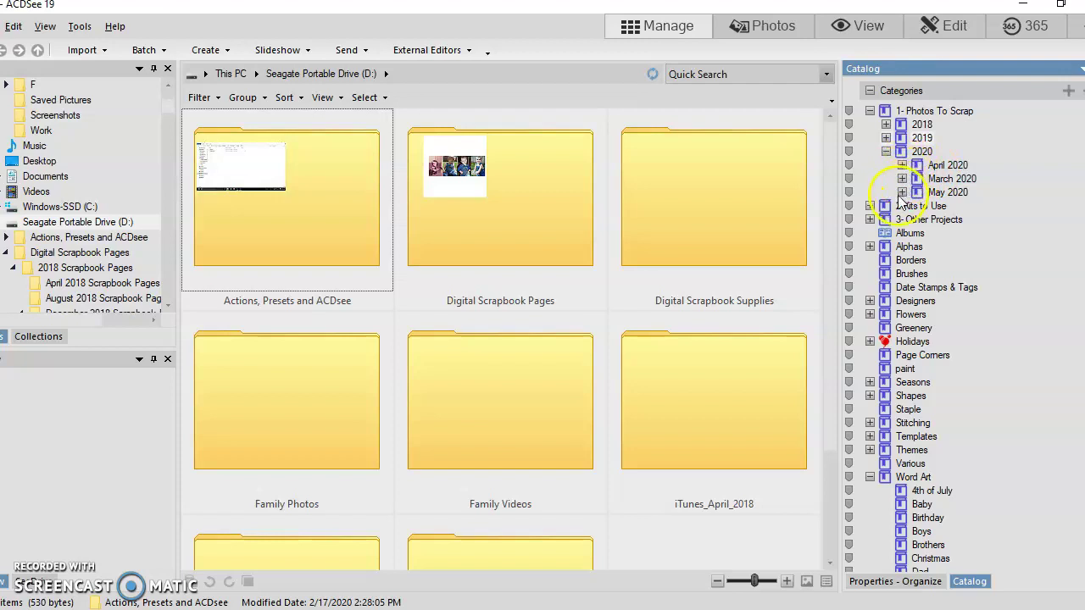
{"action": "left_click", "coordinate": [900, 164]}
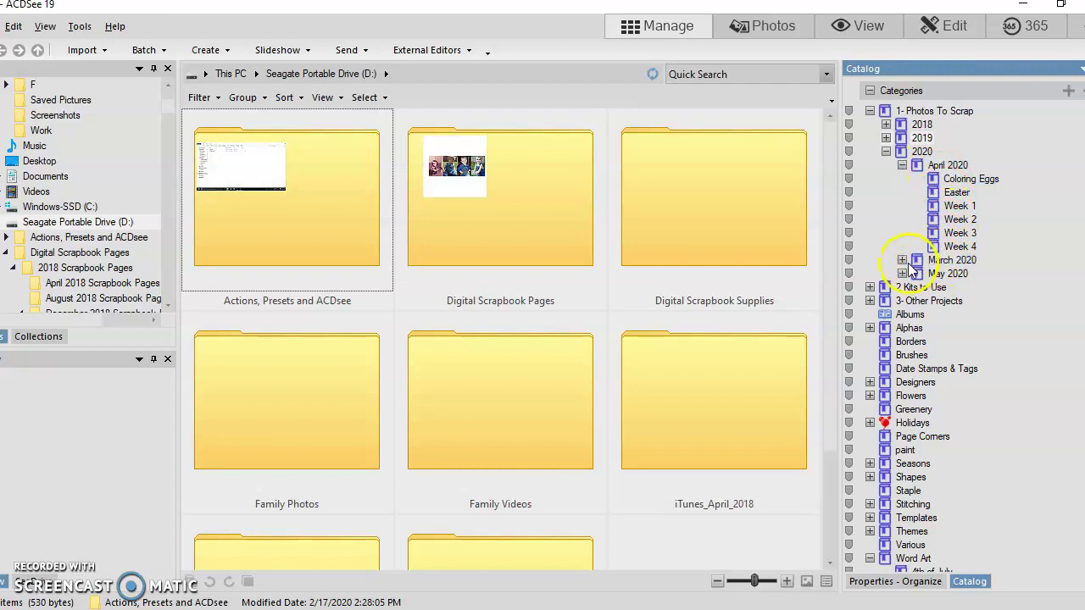
{"action": "left_click", "coordinate": [967, 181]}
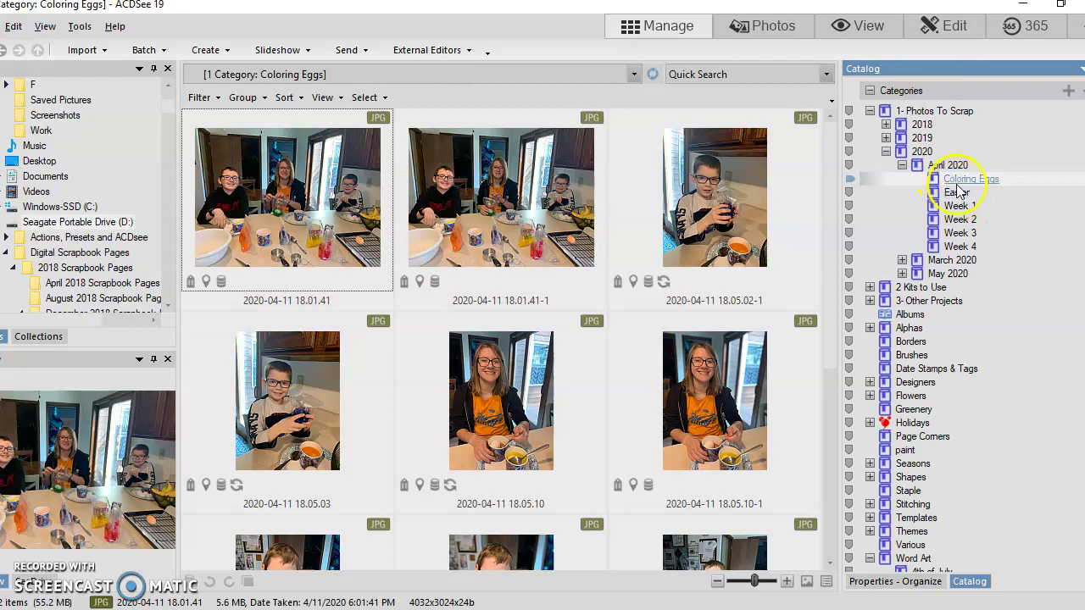
Step: Browse the Coloring Eggs photos and preview several of them, ending with 2020-04-11 18.05.02-1
{"action": "scroll", "coordinate": [559, 305], "scroll_direction": "down", "scroll_amount": 2}
{"action": "left_click", "coordinate": [500, 458]}
{"action": "left_click", "coordinate": [670, 479]}
{"action": "key", "text": "Left"}
{"action": "key", "text": "Left"}
{"action": "key", "text": "Up"}
{"action": "scroll", "coordinate": [562, 303], "scroll_direction": "up", "scroll_amount": 3}
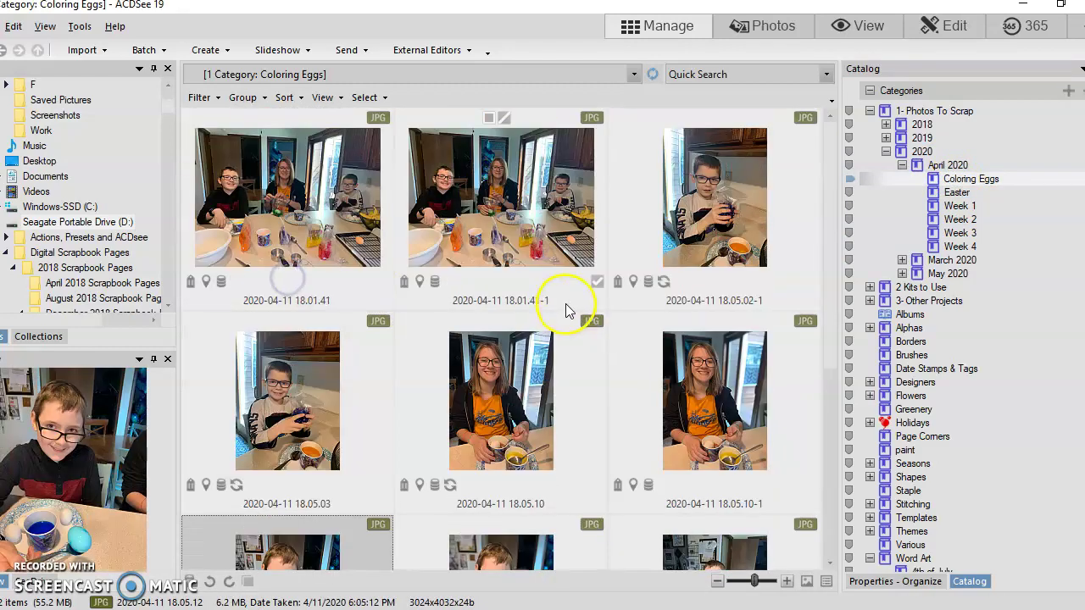
{"action": "left_click", "coordinate": [614, 198]}
Step: Check the subcategories of May 2020 and show the photos of Harper Field trip under 2019, June 2019
{"action": "left_click", "coordinate": [902, 273]}
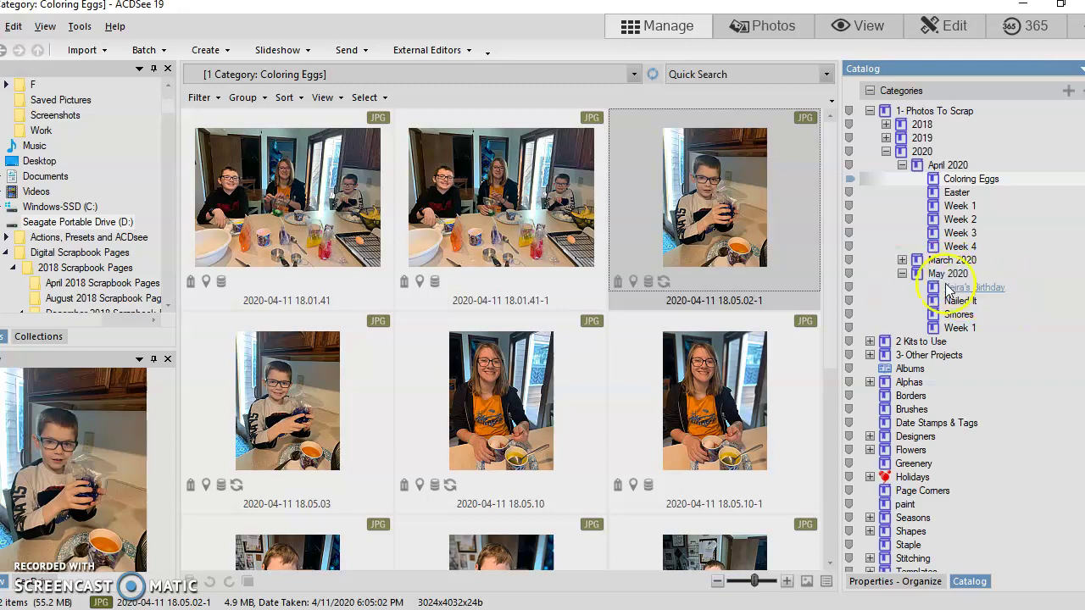
{"action": "left_click", "coordinate": [901, 274]}
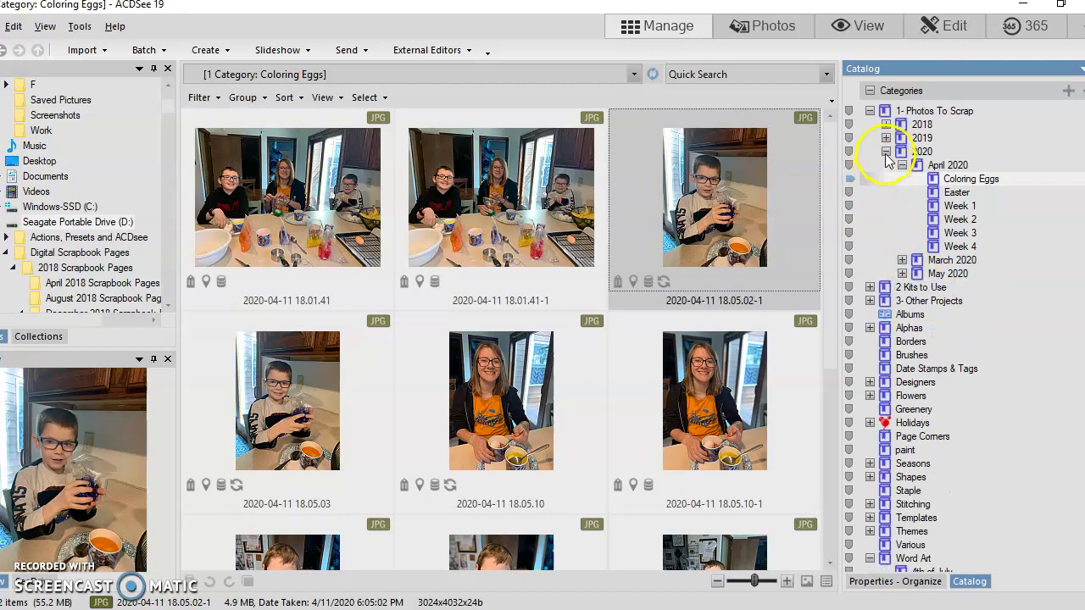
{"action": "left_click", "coordinate": [886, 137]}
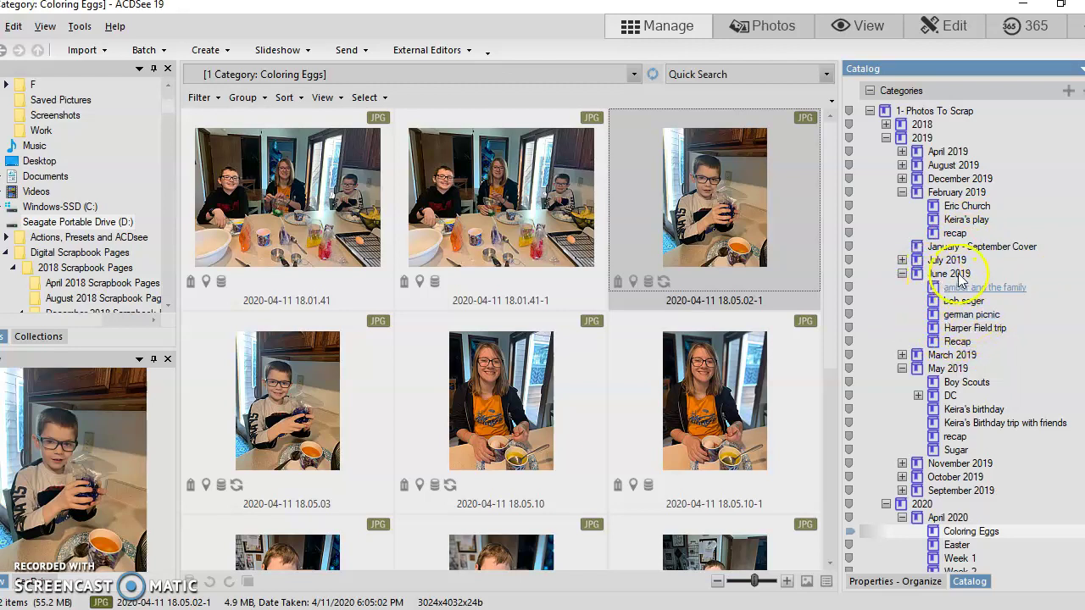
{"action": "left_click", "coordinate": [975, 331]}
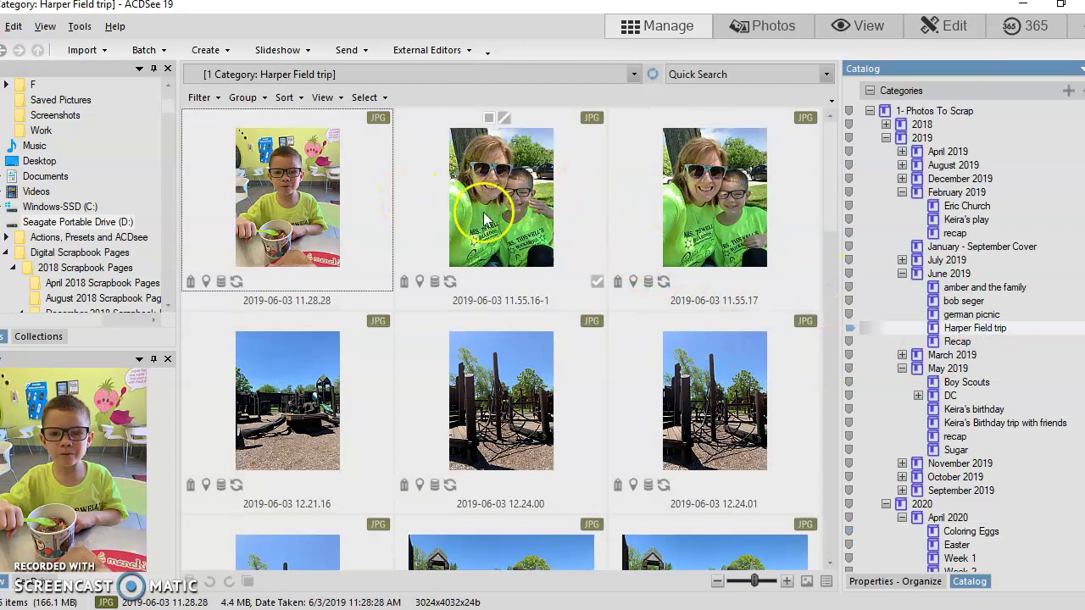
Step: Look through the Harper Field trip category's photos and the scrapbook kit preview stored with them
{"action": "scroll", "coordinate": [534, 313], "scroll_direction": "down", "scroll_amount": 5}
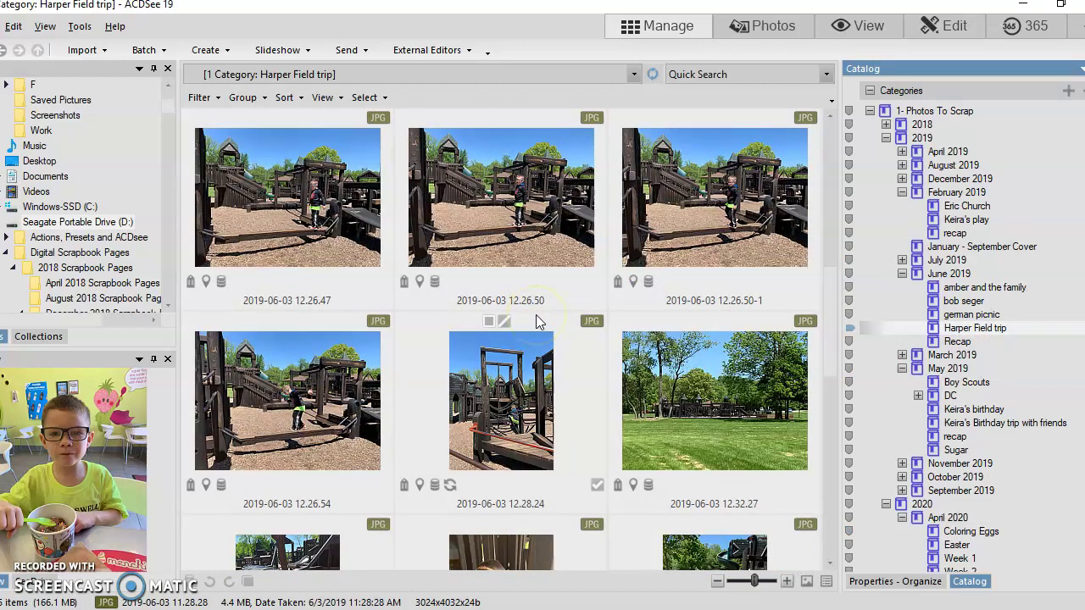
{"action": "scroll", "coordinate": [536, 322], "scroll_direction": "down", "scroll_amount": 10}
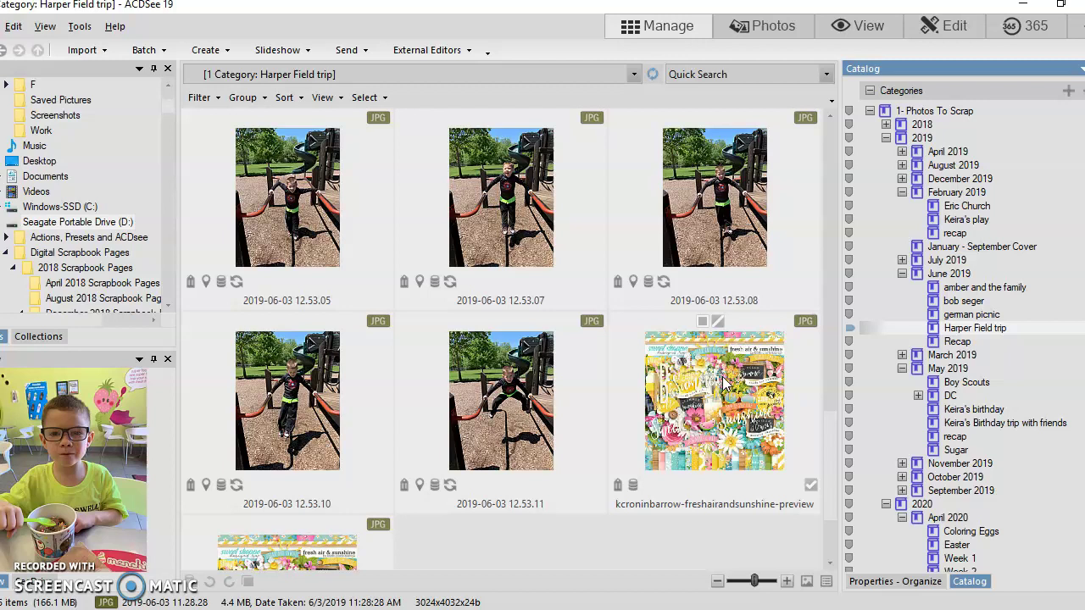
{"action": "left_click", "coordinate": [644, 391]}
{"action": "scroll", "coordinate": [636, 399], "scroll_direction": "up", "scroll_amount": 10}
{"action": "scroll", "coordinate": [567, 348], "scroll_direction": "up", "scroll_amount": 3}
{"action": "scroll", "coordinate": [551, 352], "scroll_direction": "down", "scroll_amount": 5}
{"action": "scroll", "coordinate": [549, 349], "scroll_direction": "down", "scroll_amount": 6}
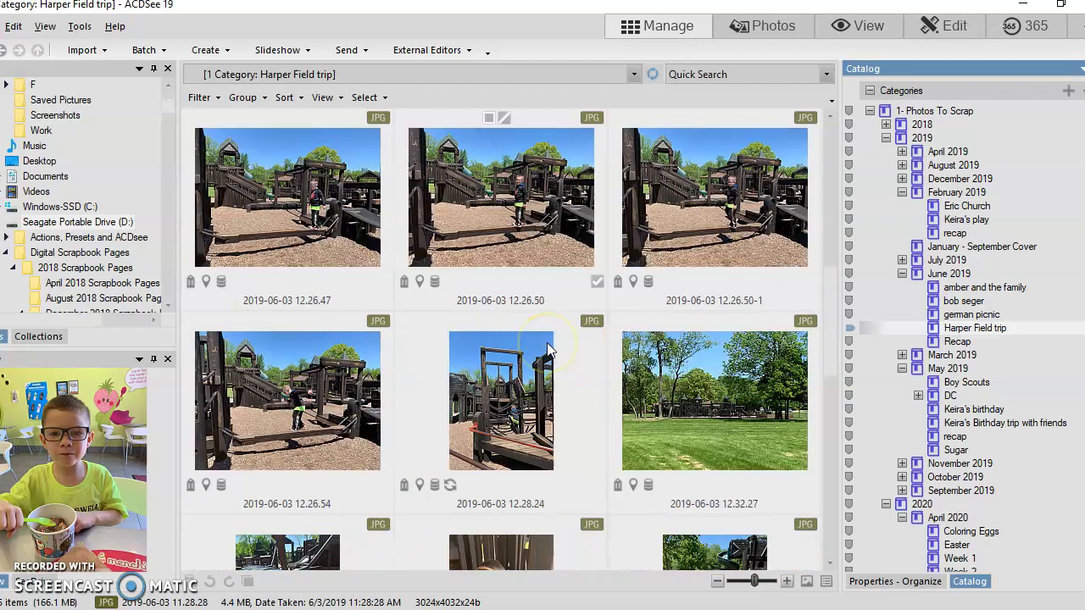
{"action": "scroll", "coordinate": [556, 364], "scroll_direction": "up", "scroll_amount": 2}
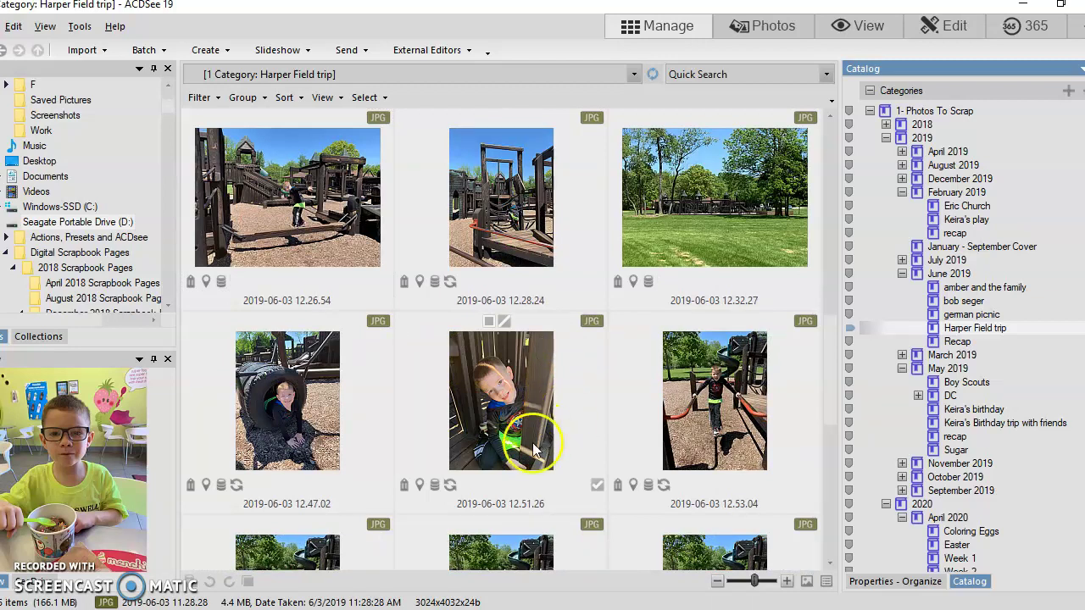
Step: Open the Eric Church category under February 2019 and preview the 16feb1 layout and the country sunshine kit
{"action": "left_click", "coordinate": [961, 211]}
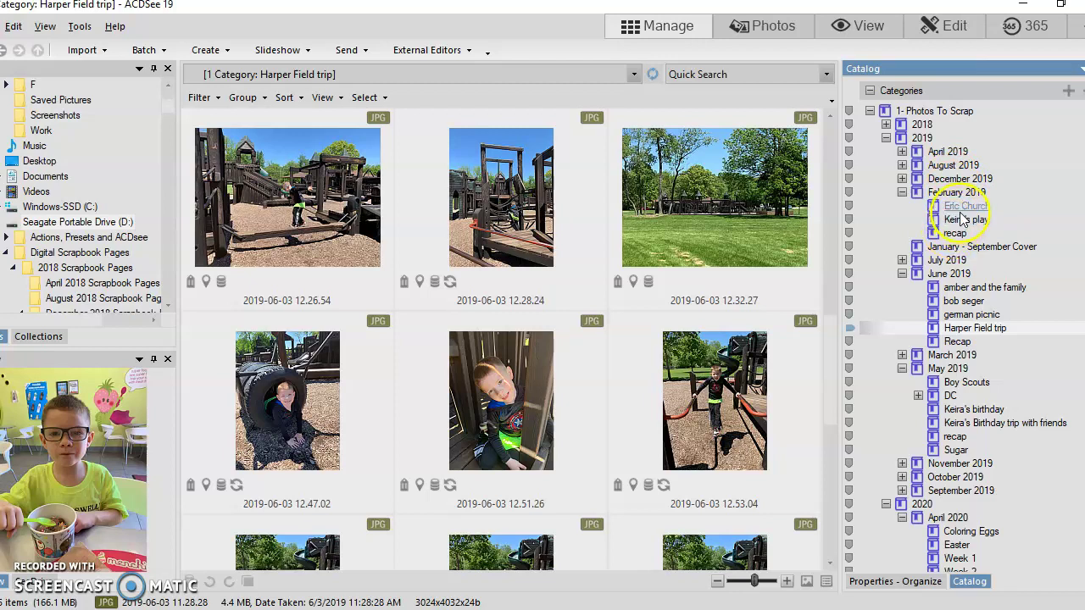
{"action": "left_click", "coordinate": [960, 212]}
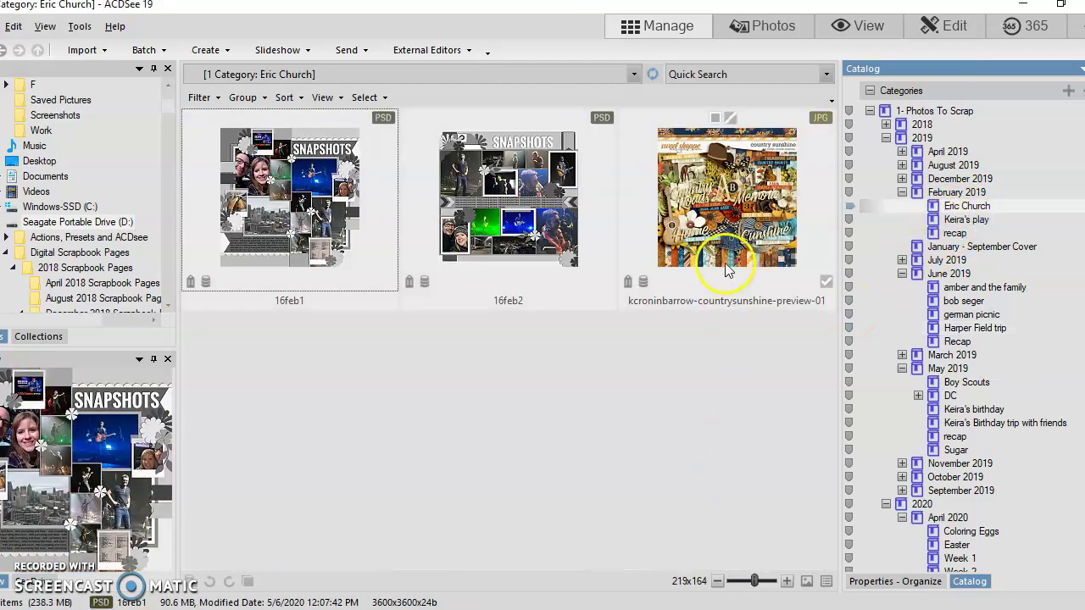
{"action": "left_click", "coordinate": [317, 257]}
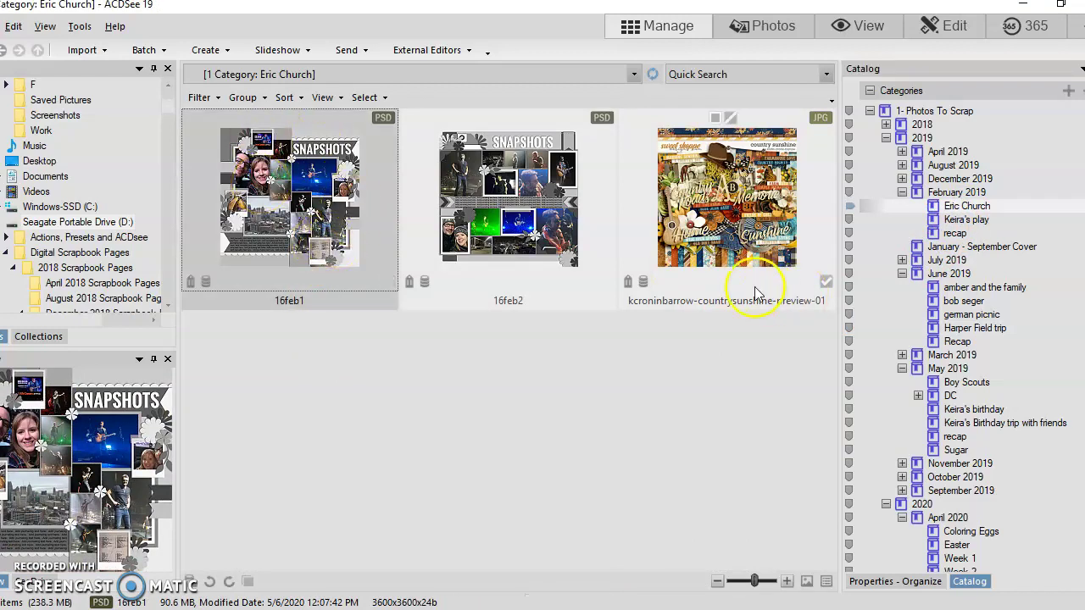
{"action": "left_click", "coordinate": [513, 237]}
{"action": "left_click", "coordinate": [345, 222]}
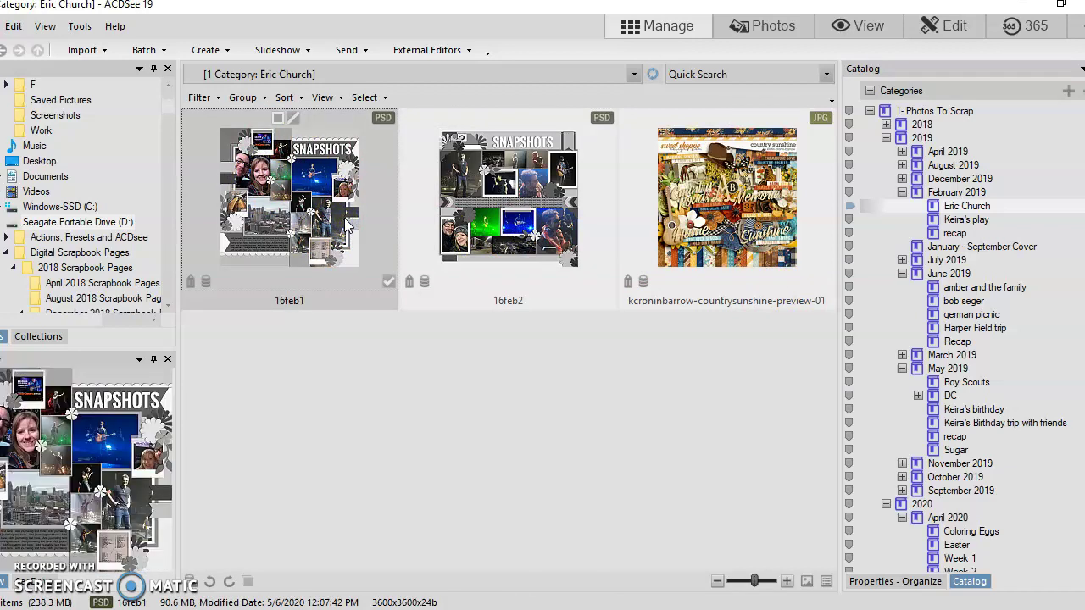
{"action": "left_click", "coordinate": [704, 217]}
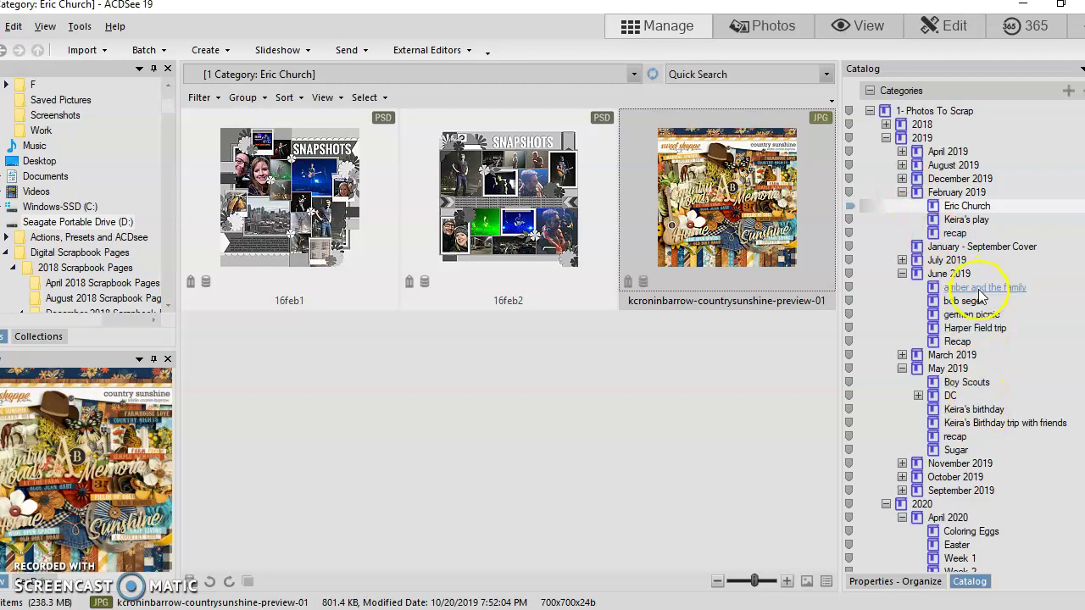
Step: Open the Easter category under April 2020 and preview the photos 2020-04-12 08.28.57 and 2020-04-12 08.30.17
{"action": "scroll", "coordinate": [949, 322], "scroll_direction": "down", "scroll_amount": 2}
{"action": "left_click", "coordinate": [958, 464]}
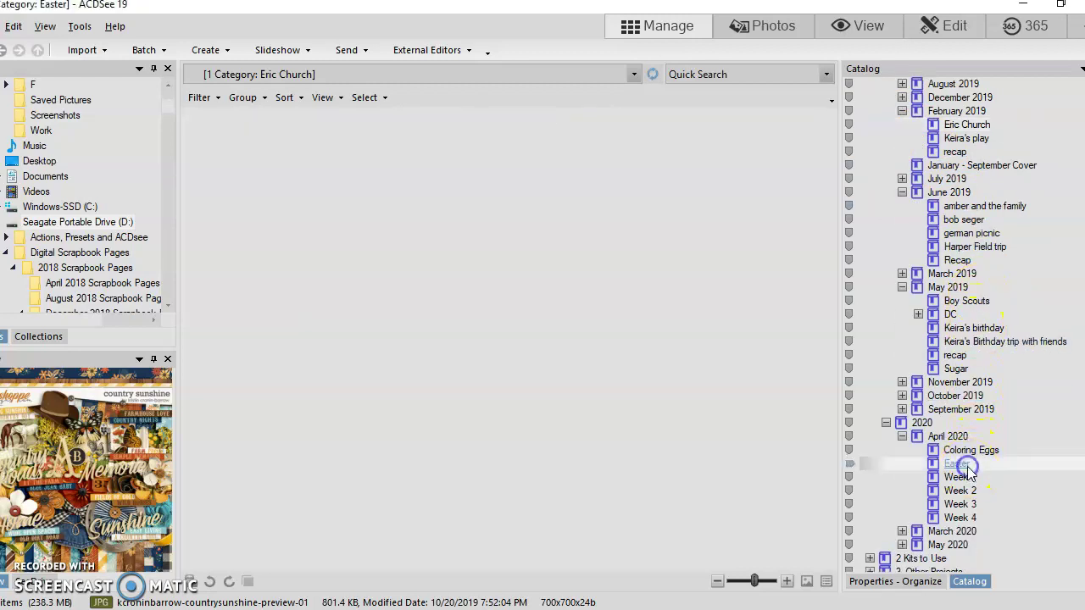
{"action": "left_click", "coordinate": [487, 227]}
{"action": "right_click", "coordinate": [487, 228]}
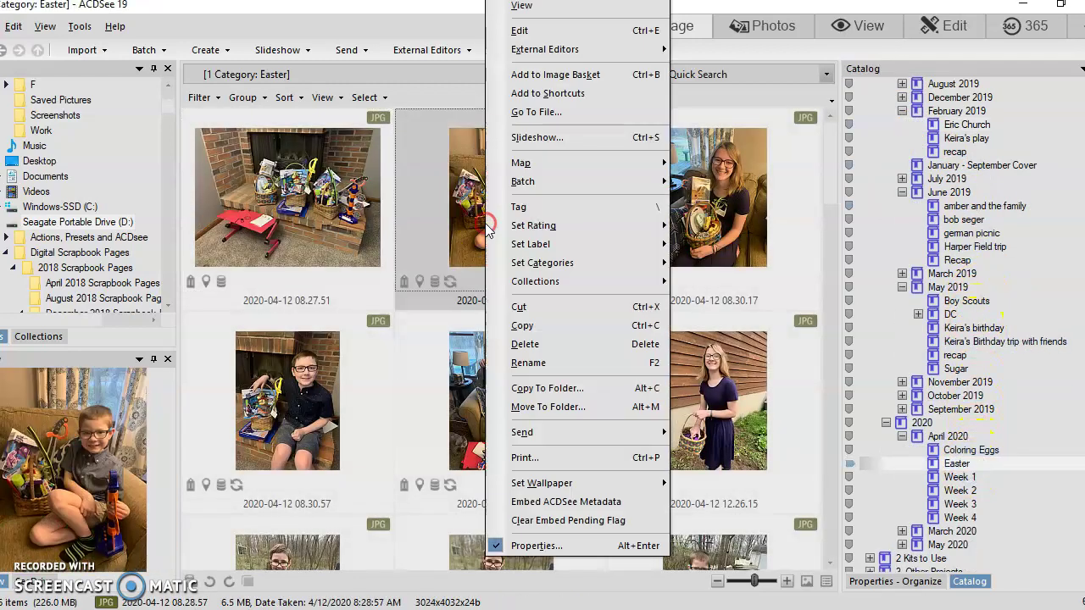
{"action": "left_click", "coordinate": [443, 228]}
{"action": "left_click", "coordinate": [710, 227]}
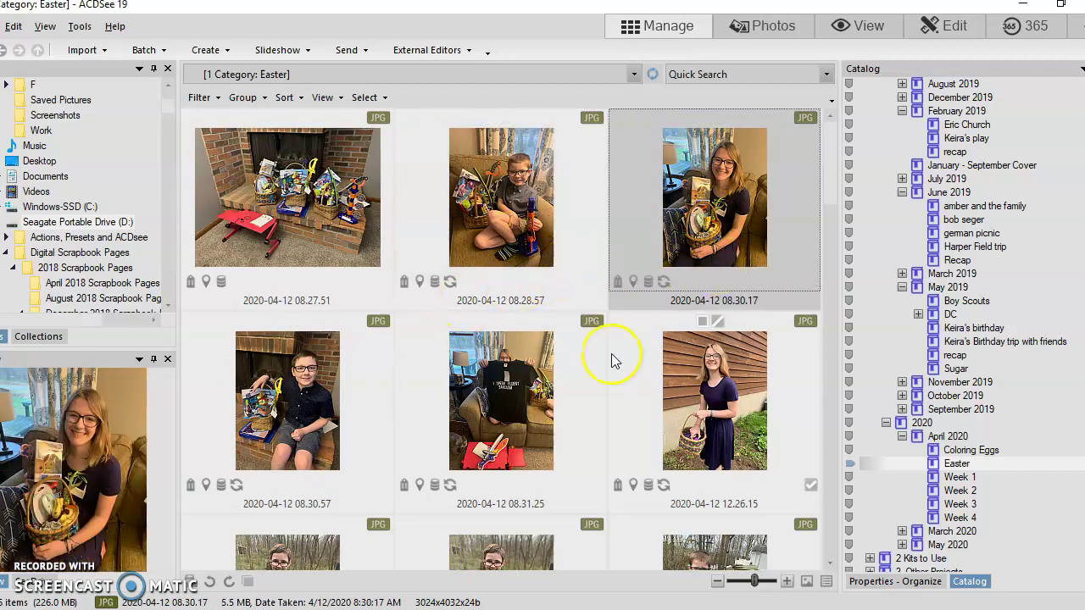
{"action": "mouse_move", "coordinate": [710, 186]}
{"action": "left_mouse_down"}
{"action": "mouse_move", "coordinate": [605, 363]}
{"action": "mouse_move", "coordinate": [461, 563]}
{"action": "mouse_move", "coordinate": [474, 609]}
{"action": "mouse_move", "coordinate": [509, 604]}
{"action": "left_mouse_up"}
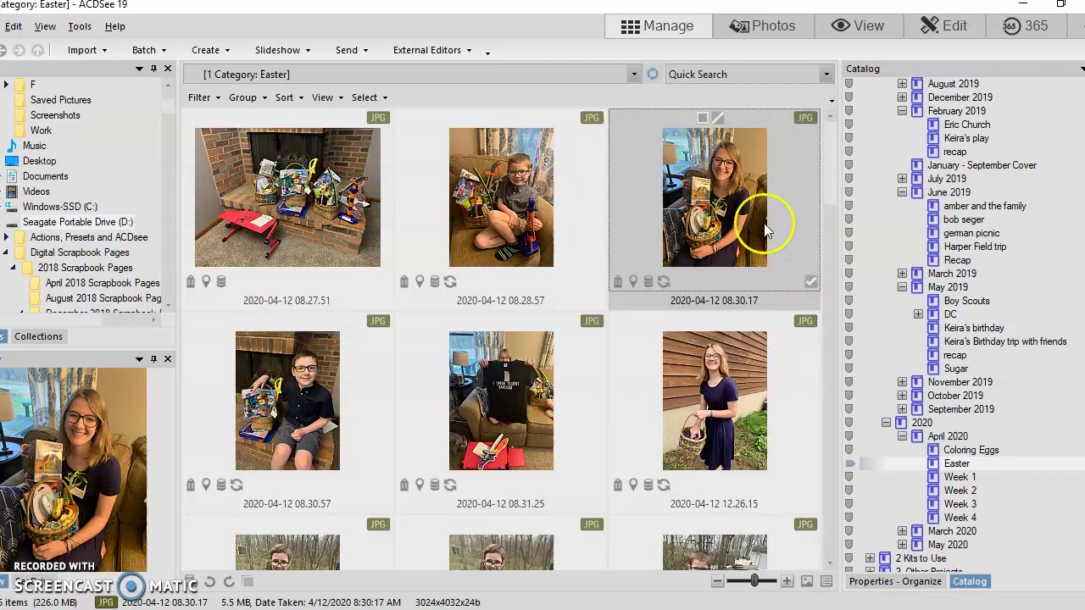
Step: Go to the original file of Easter photo 2020-04-12 08.30.17, browse its April 2020 folder and preview IMG_5566
{"action": "right_click", "coordinate": [739, 234]}
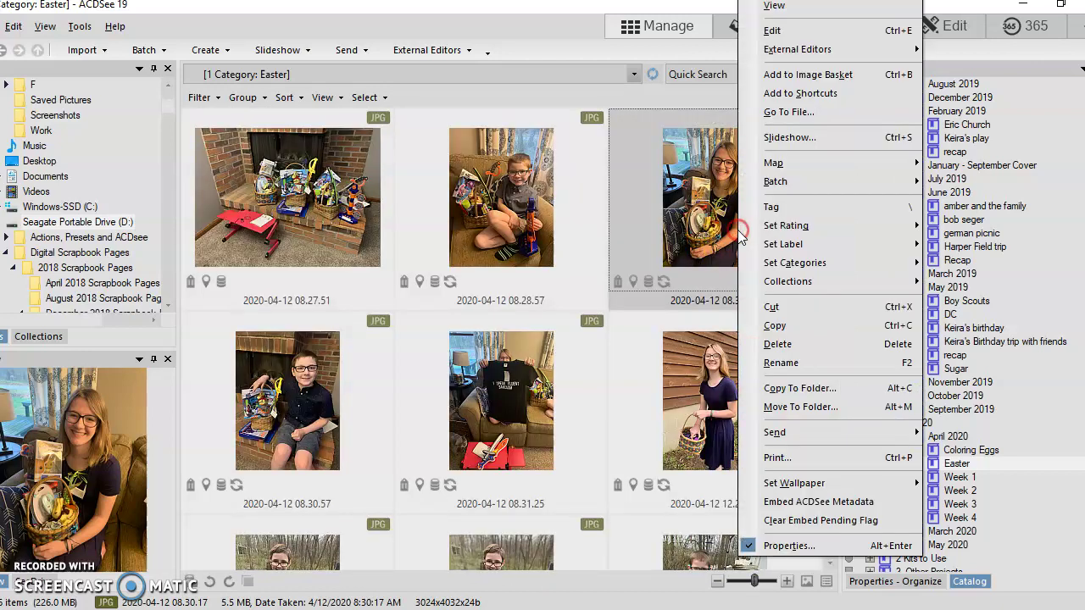
{"action": "left_click", "coordinate": [784, 112]}
{"action": "scroll", "coordinate": [701, 307], "scroll_direction": "up", "scroll_amount": 10}
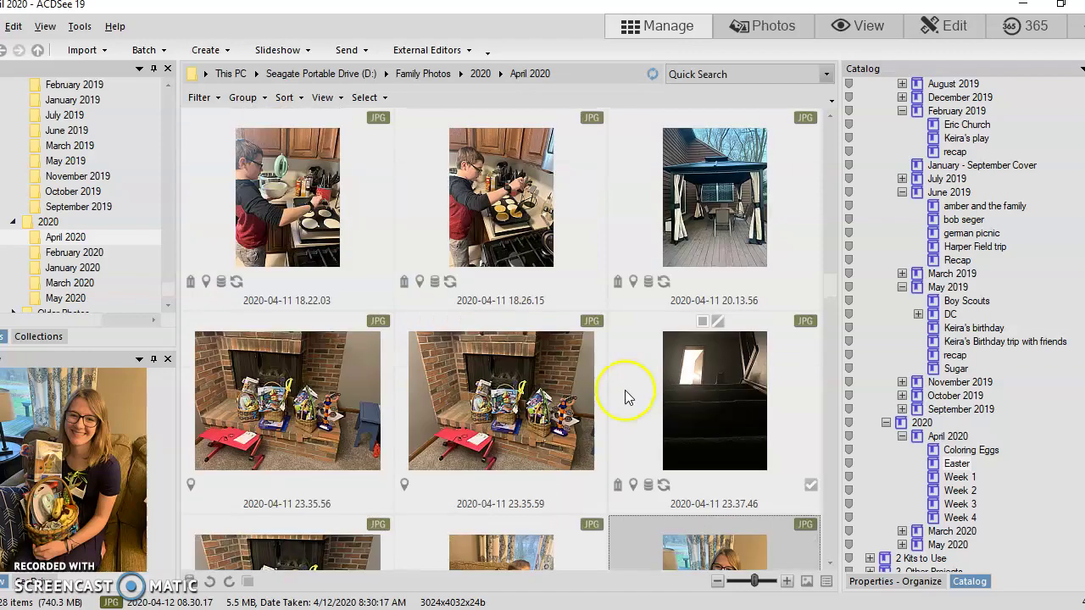
{"action": "scroll", "coordinate": [642, 333], "scroll_direction": "up", "scroll_amount": 3}
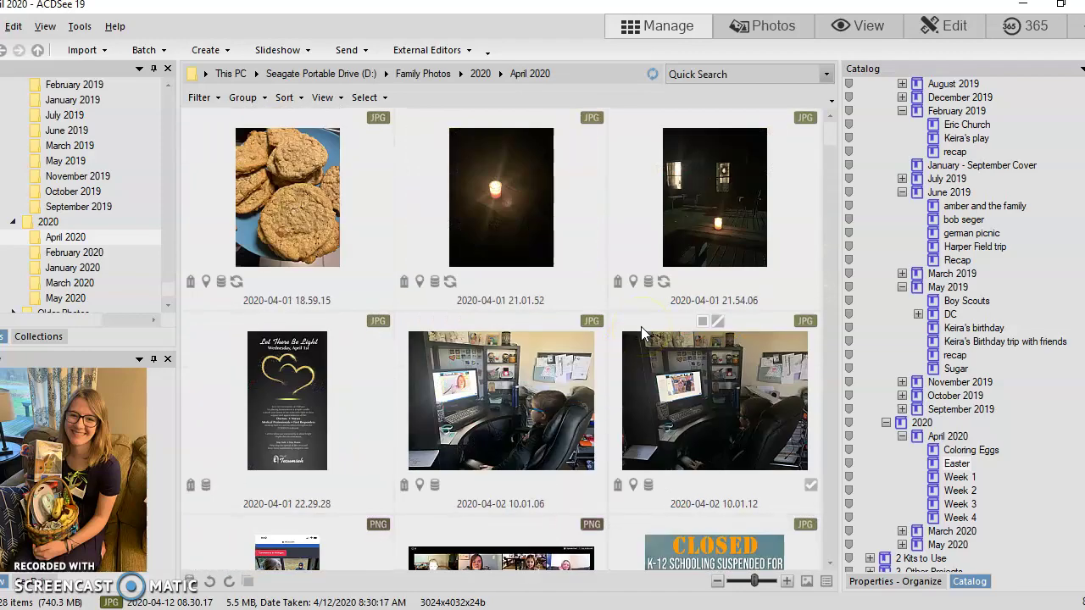
{"action": "scroll", "coordinate": [627, 326], "scroll_direction": "down", "scroll_amount": 6}
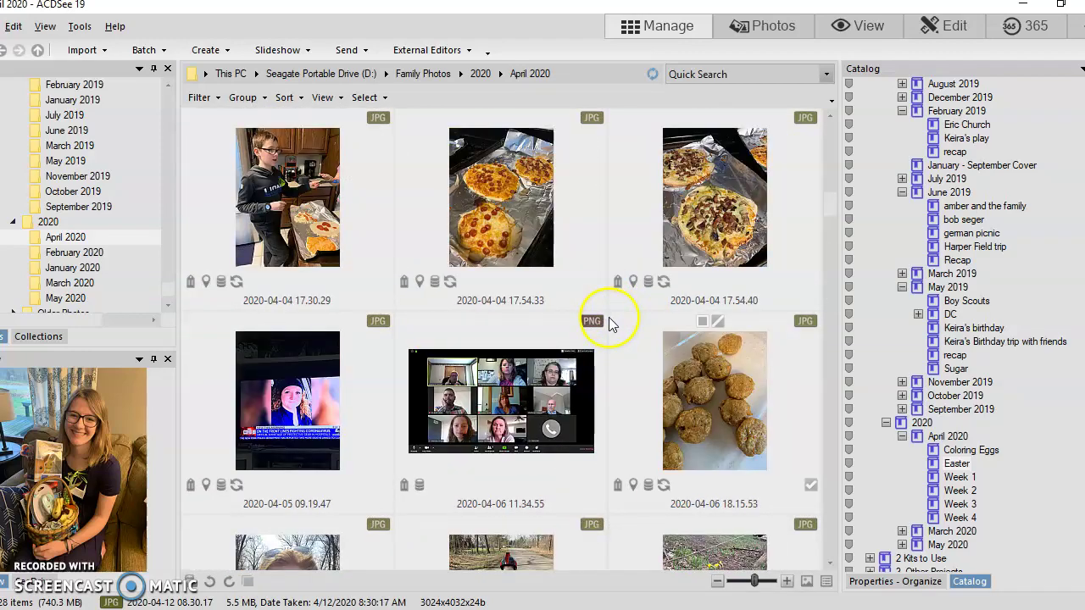
{"action": "scroll", "coordinate": [610, 343], "scroll_direction": "down", "scroll_amount": 10}
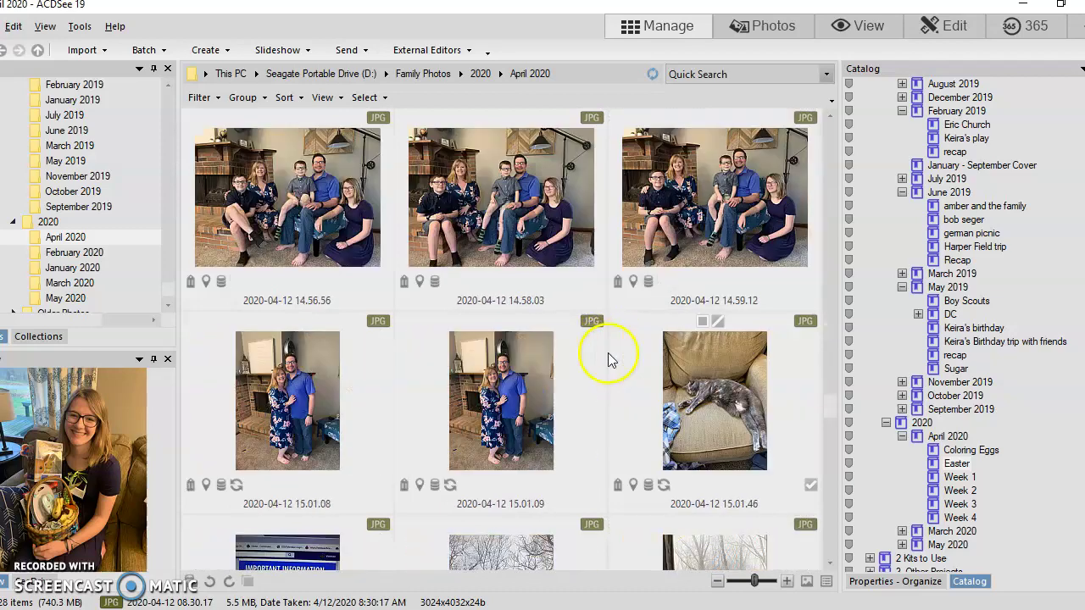
{"action": "scroll", "coordinate": [606, 349], "scroll_direction": "down", "scroll_amount": 8}
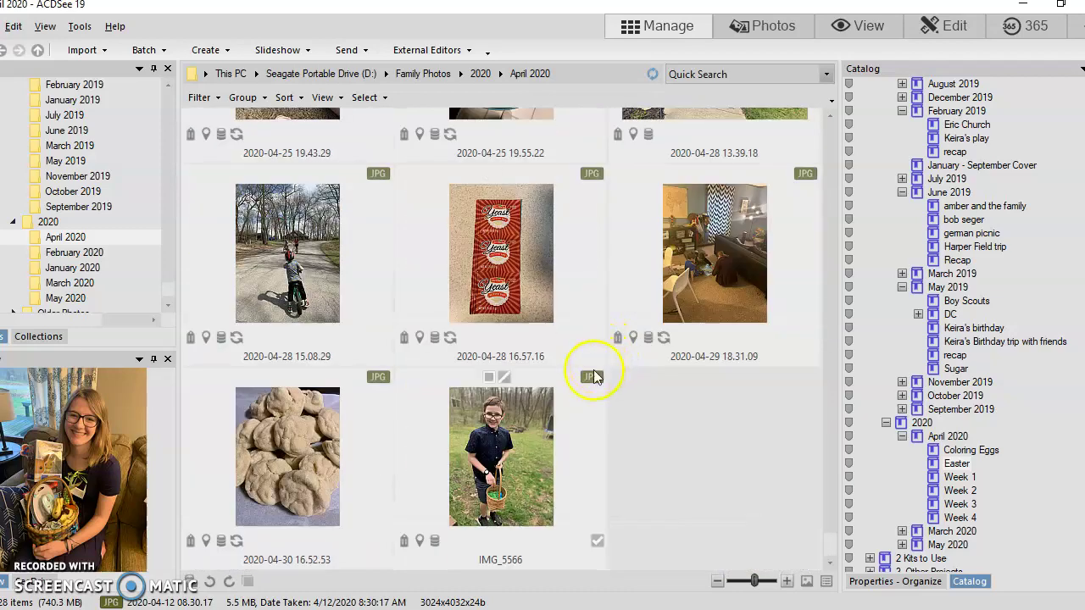
{"action": "left_click", "coordinate": [544, 441]}
Step: Assign the cat photo 2020-04-20 20.45.48 from the April 2020 folder to the Sugar category under May 2019
{"action": "scroll", "coordinate": [539, 442], "scroll_direction": "up", "scroll_amount": 6}
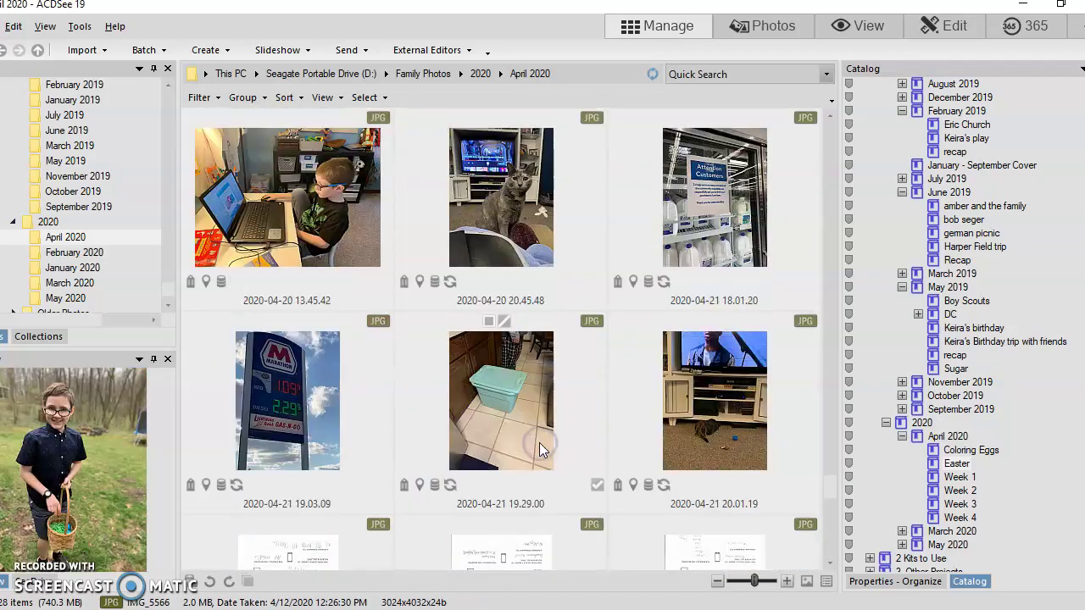
{"action": "left_click", "coordinate": [526, 210]}
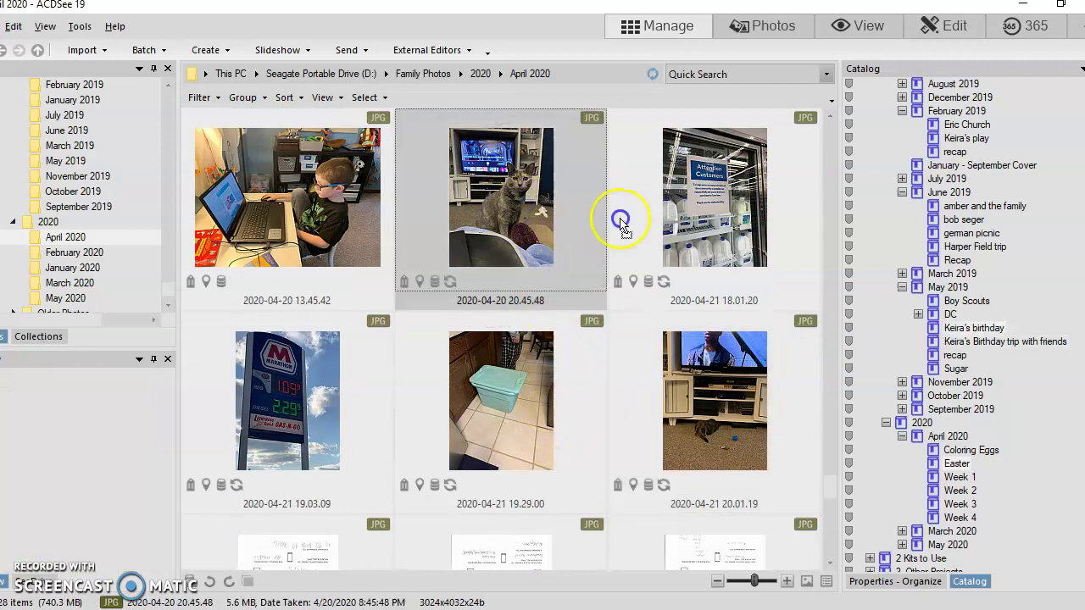
{"action": "left_click_drag", "start_coordinate": [513, 206], "coordinate": [958, 371]}
Step: Open the Sugar category to check the cat photo 2020-04-20 20.45.48, and collapse the May 2019 category
{"action": "left_click", "coordinate": [956, 370]}
{"action": "scroll", "coordinate": [365, 195], "scroll_direction": "down", "scroll_amount": 1}
{"action": "scroll", "coordinate": [388, 218], "scroll_direction": "up", "scroll_amount": 1}
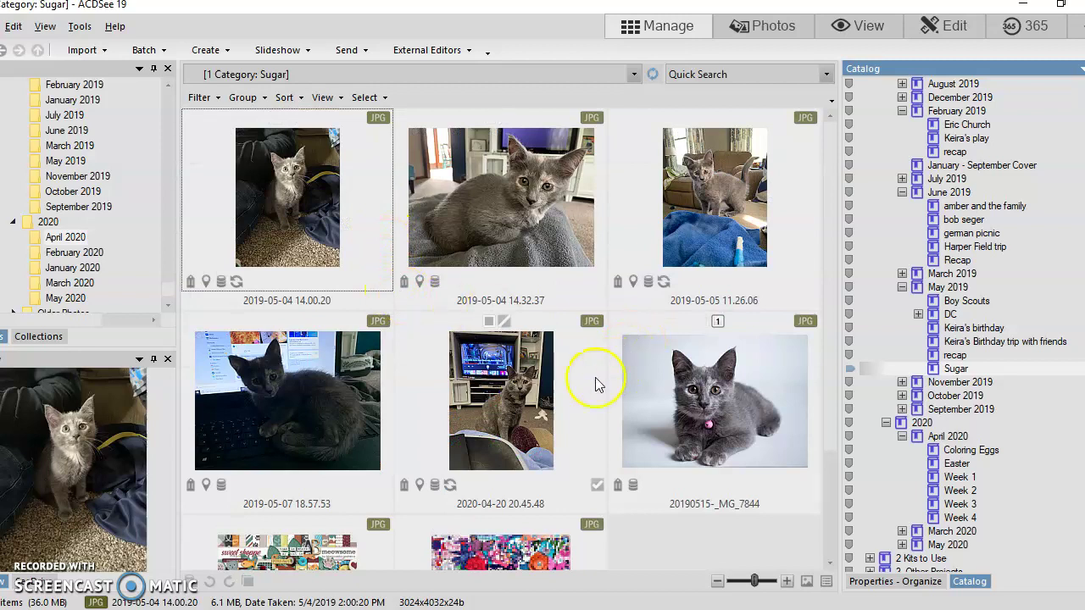
{"action": "left_click", "coordinate": [534, 412]}
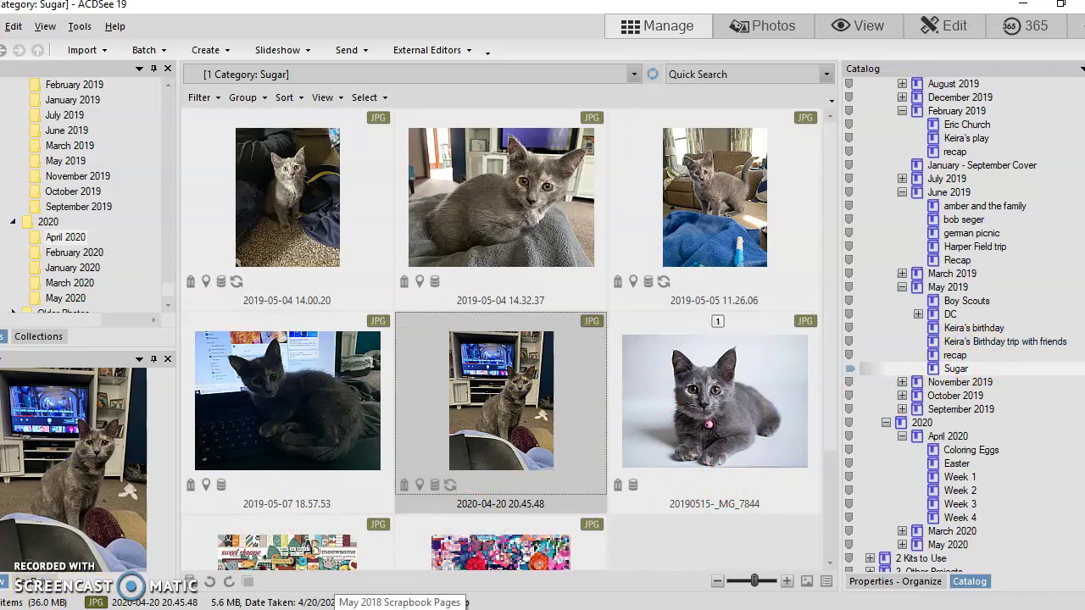
{"action": "left_click", "coordinate": [902, 287]}
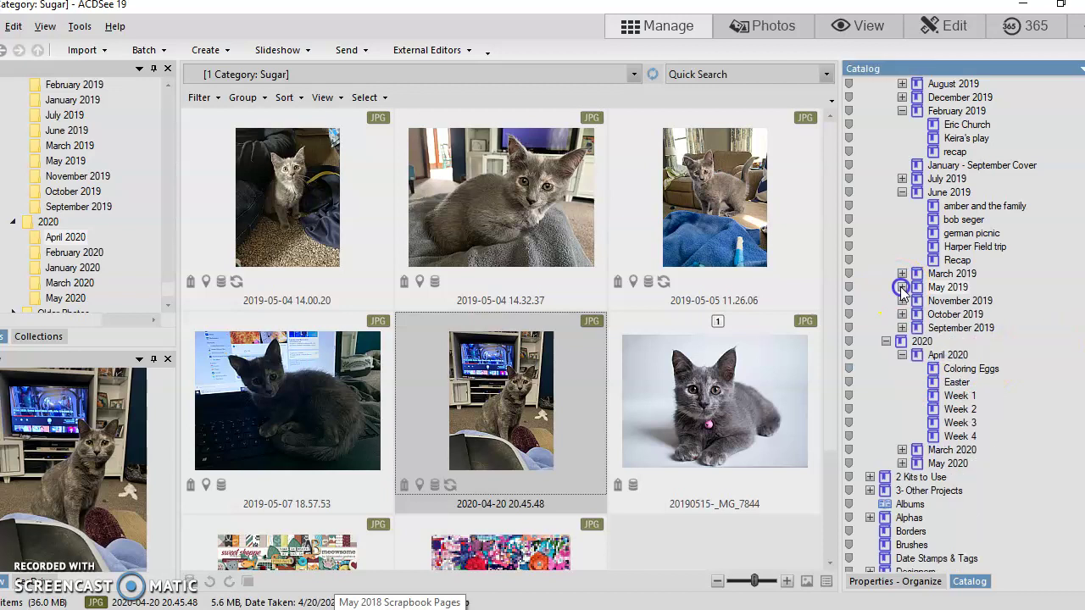